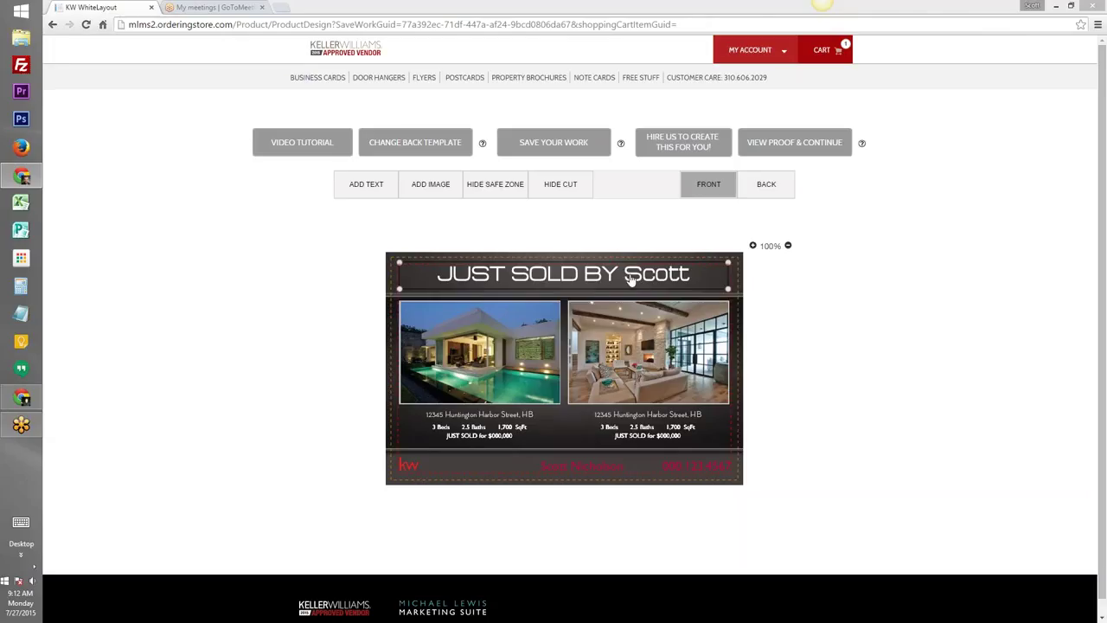
# Turn off both the red safe-zone guides and the dashed cut line on the postcard front.
pyautogui.click(491, 186)
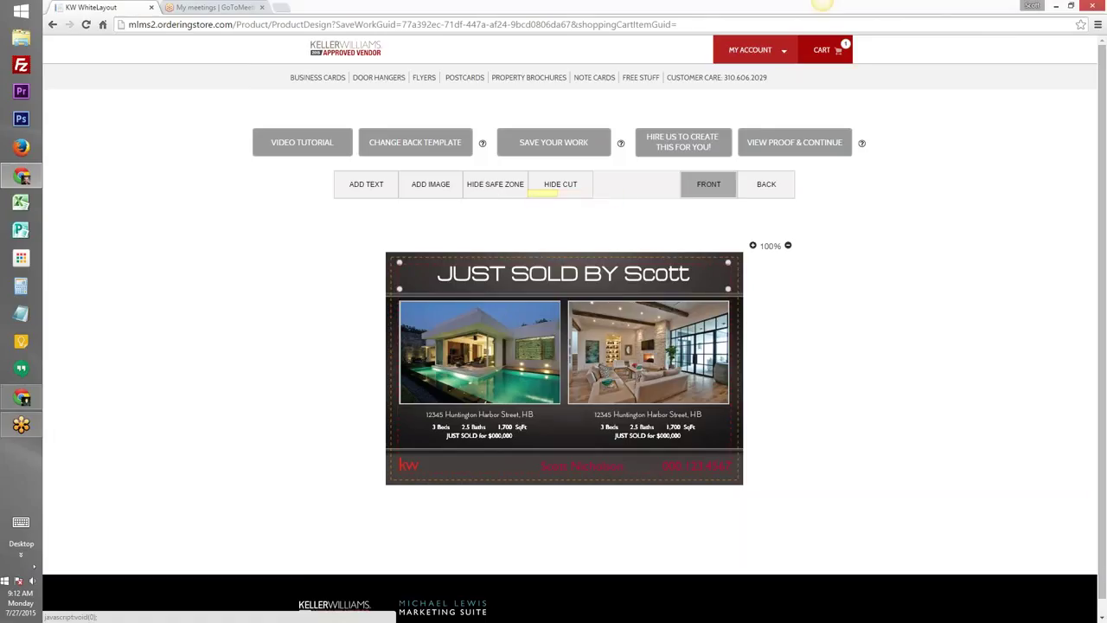
pyautogui.click(556, 194)
pyautogui.click(557, 194)
pyautogui.click(556, 194)
pyautogui.click(556, 194)
pyautogui.click(556, 193)
pyautogui.click(519, 194)
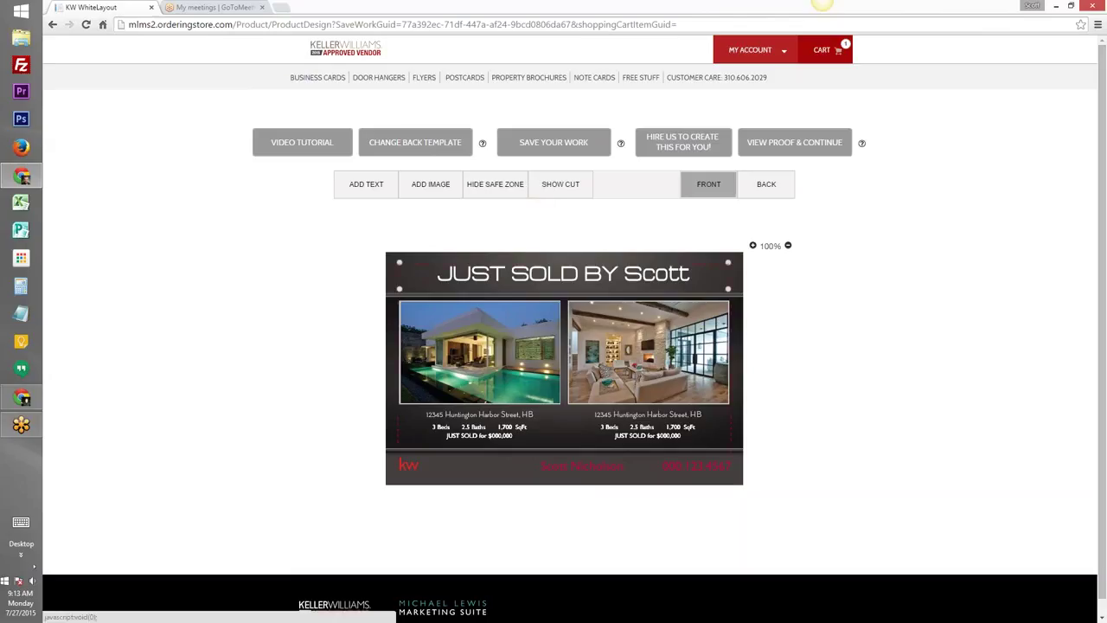
pyautogui.click(481, 185)
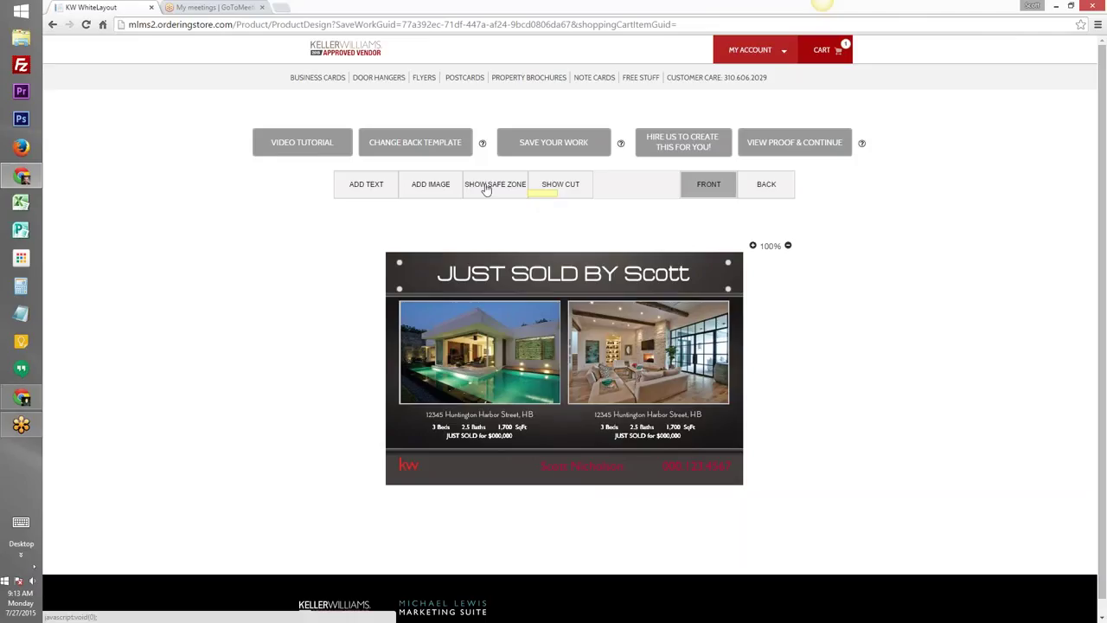
pyautogui.click(571, 186)
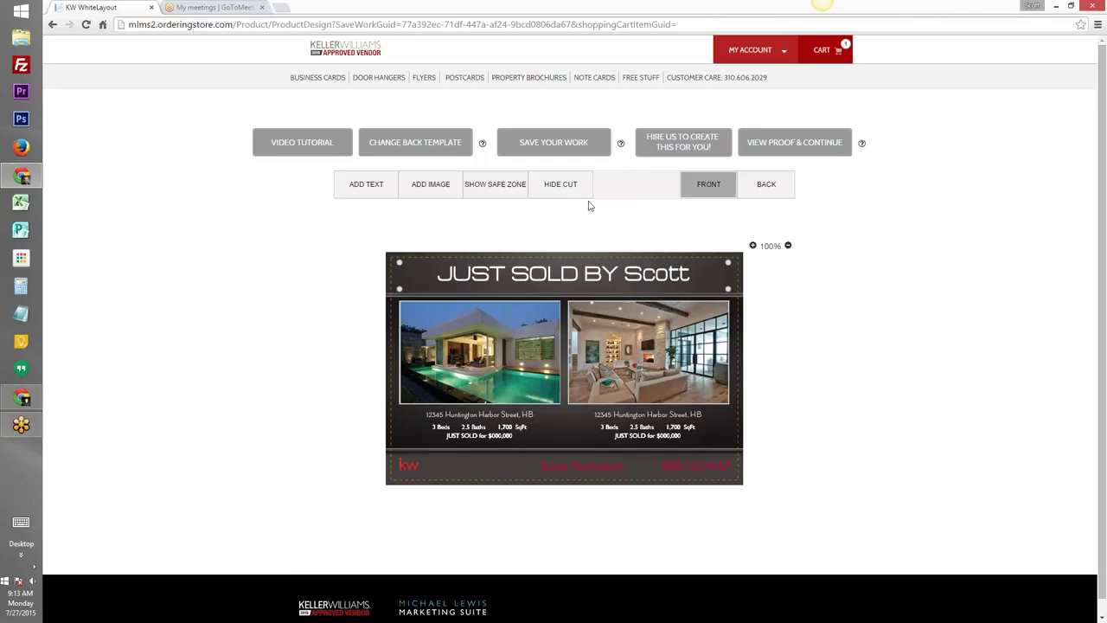
pyautogui.click(564, 185)
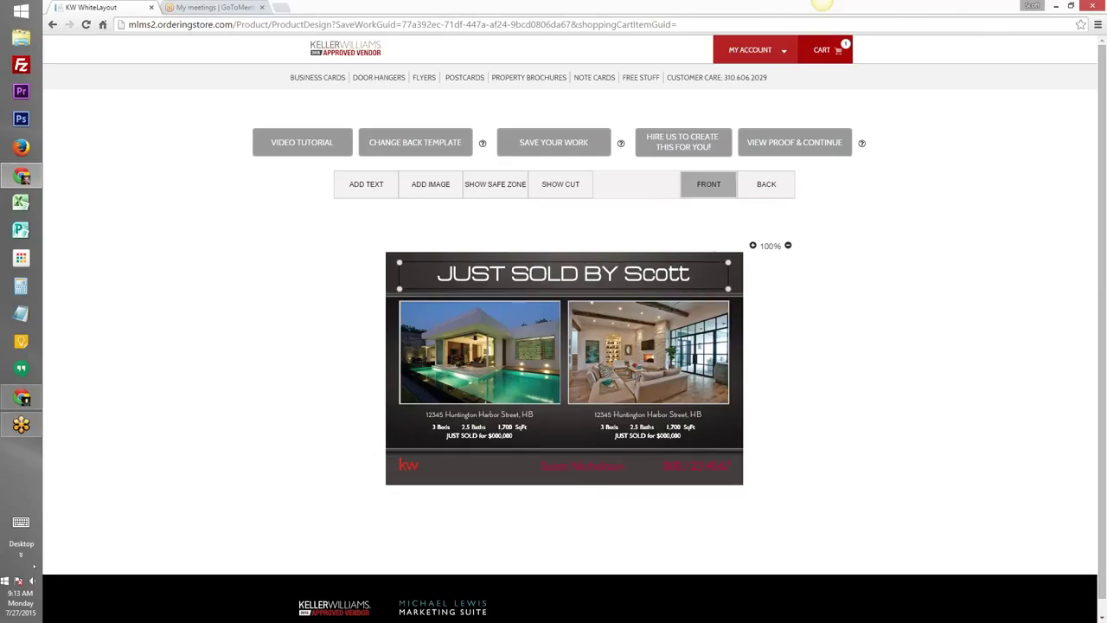
# Retype the agent's name in the headline in capitals after 'JUST SOLD BY' and commit it.
pyautogui.doubleClick(522, 285)
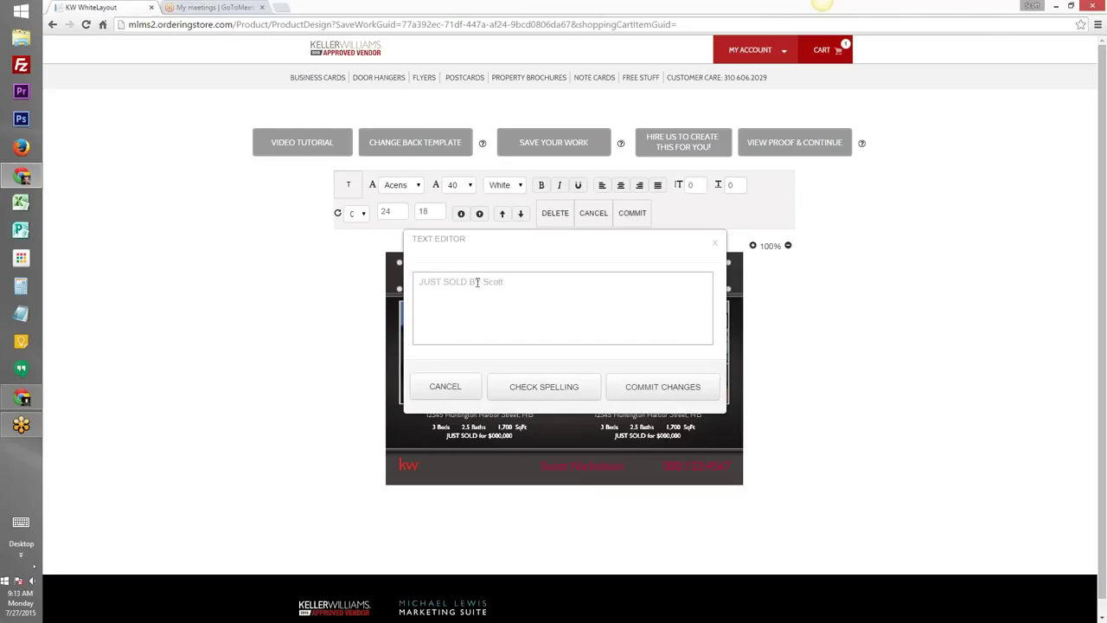
pyautogui.doubleClick(486, 282)
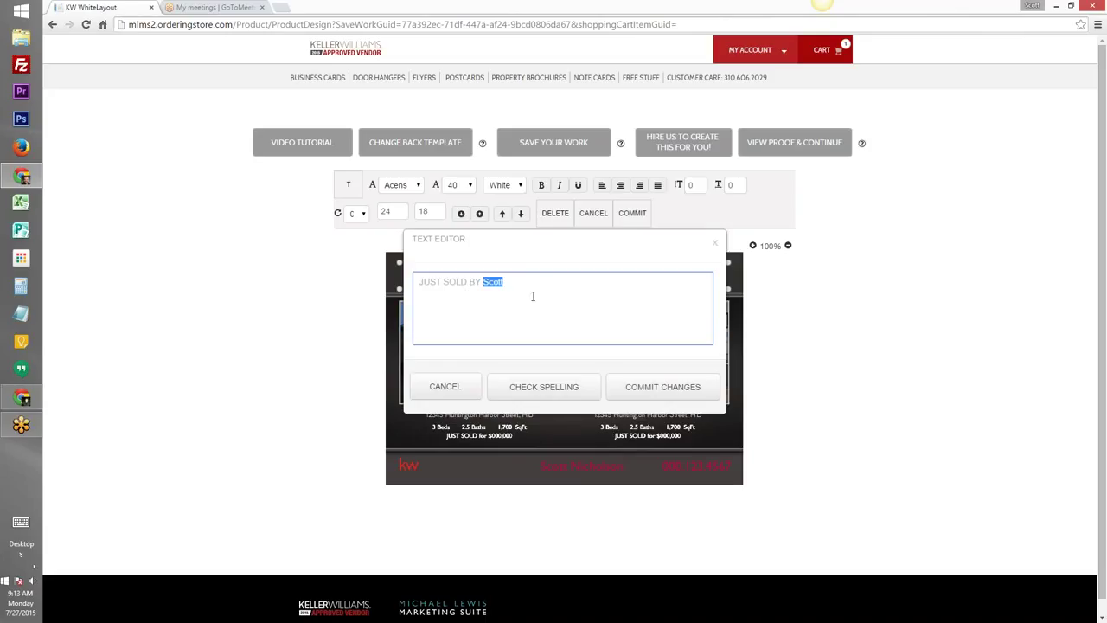
pyautogui.write('S')
pyautogui.click(680, 389)
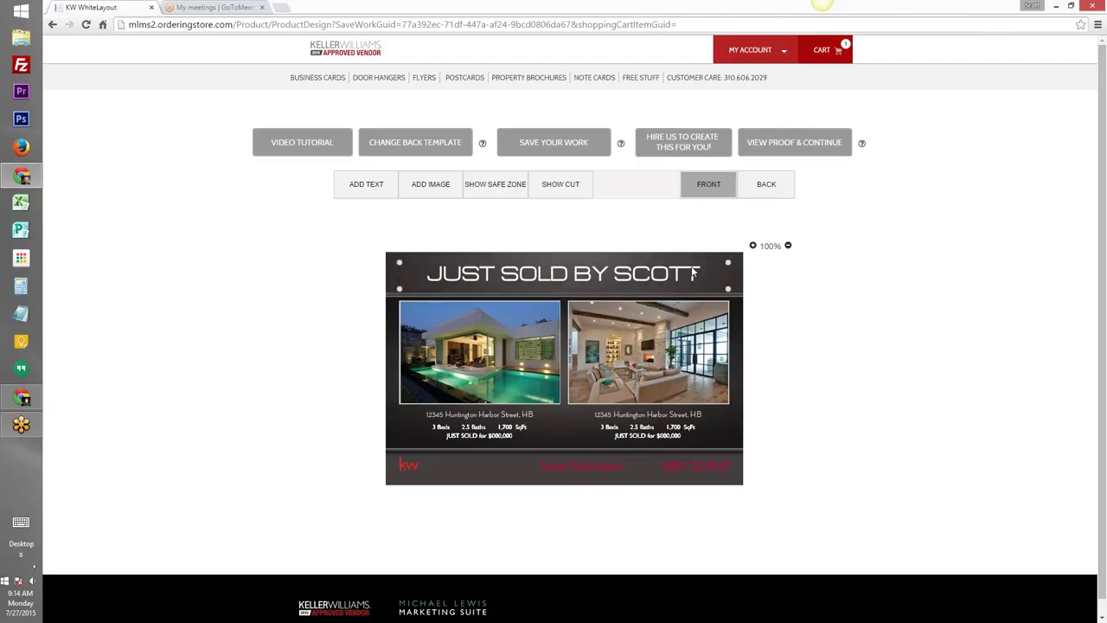
# Make the 'JUST SOLD BY' headline italic and commit the formatting.
pyautogui.click(568, 280)
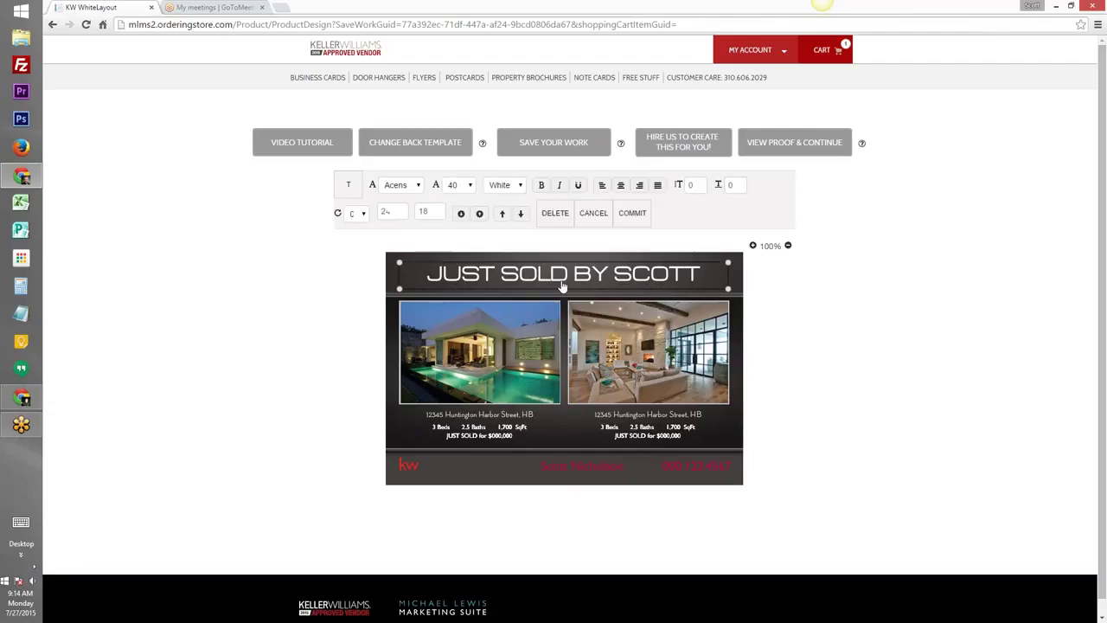
pyautogui.click(557, 186)
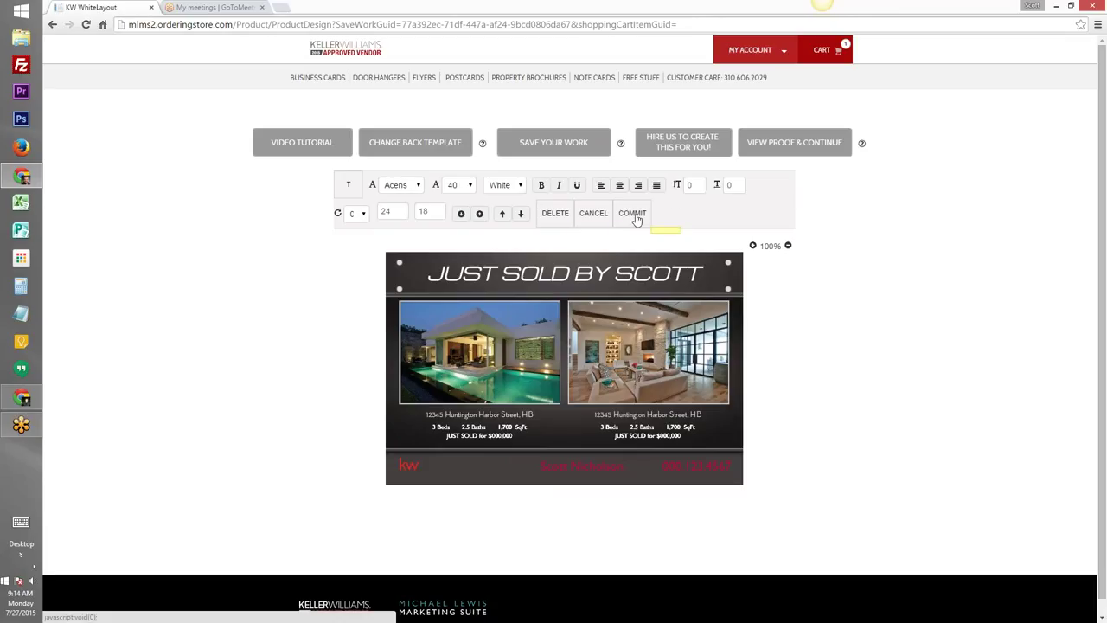
pyautogui.click(633, 213)
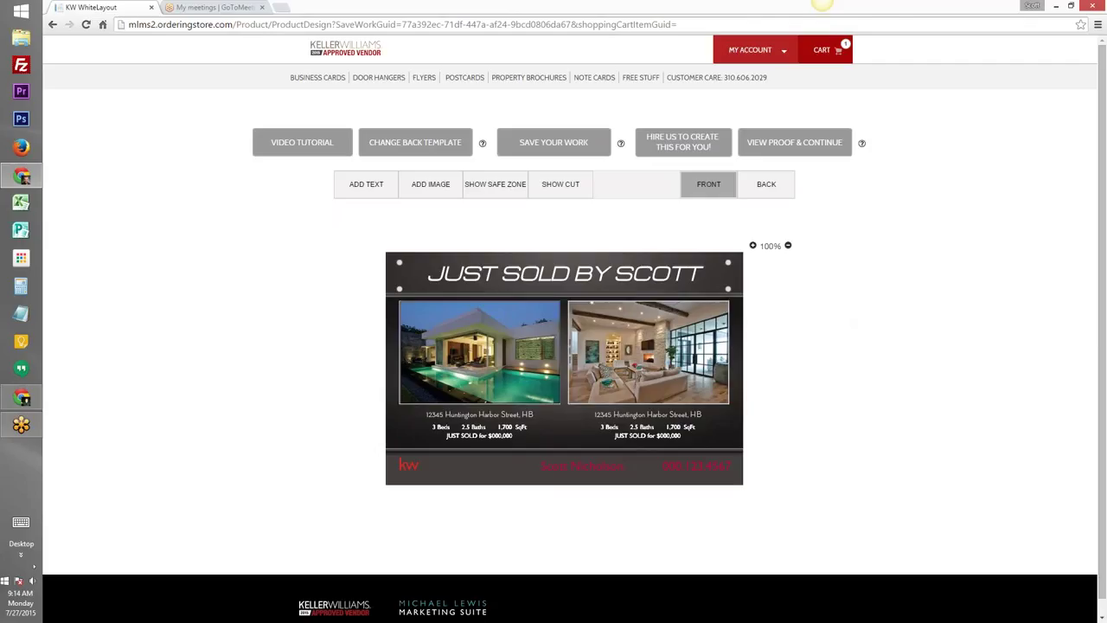
# Select the left pool photo and bring up the Image Editor to replace it.
pyautogui.click(480, 351)
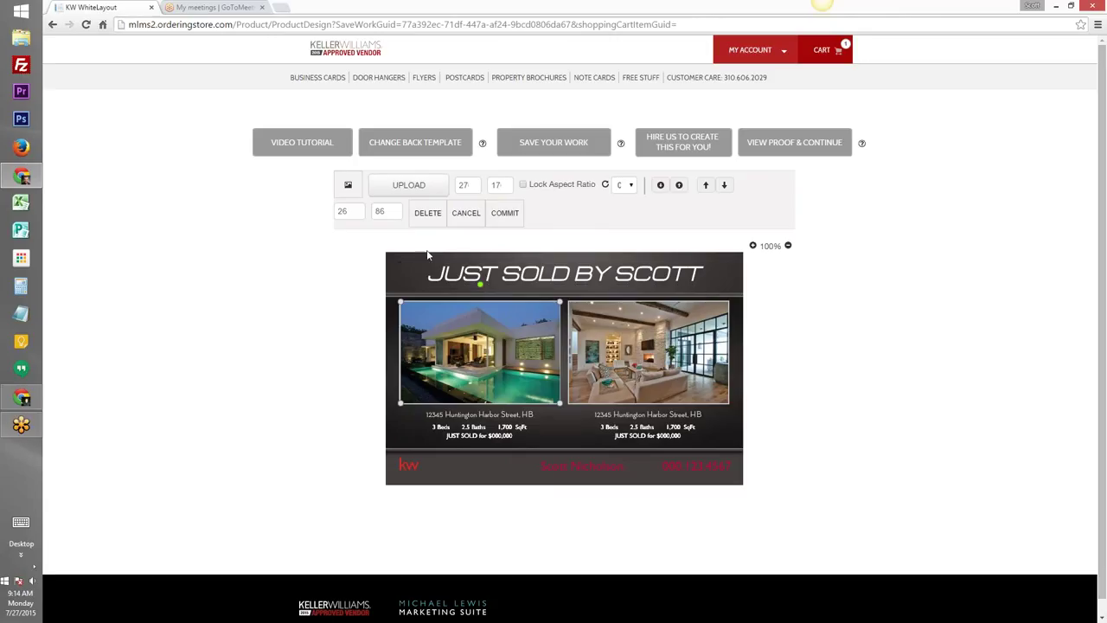
pyautogui.click(424, 192)
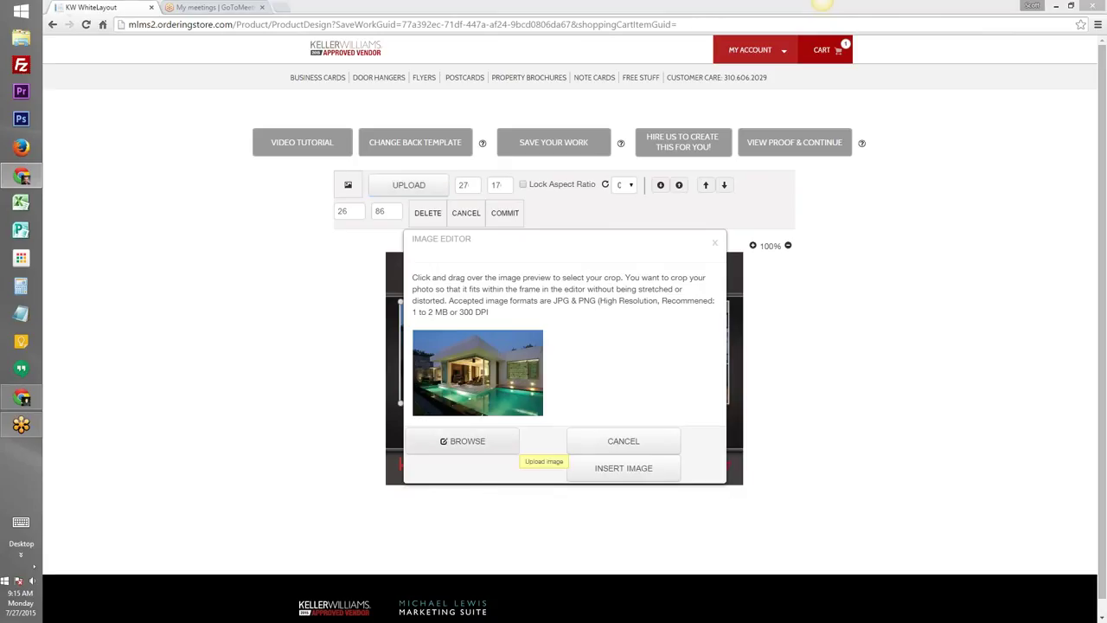
pyautogui.click(506, 443)
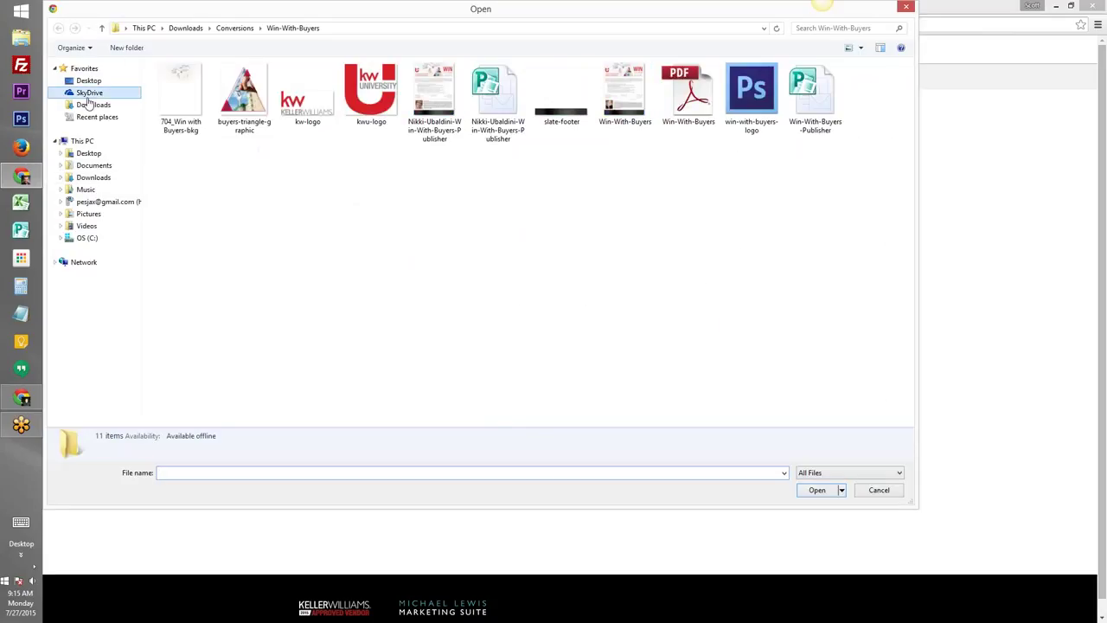
pyautogui.click(89, 93)
pyautogui.click(90, 105)
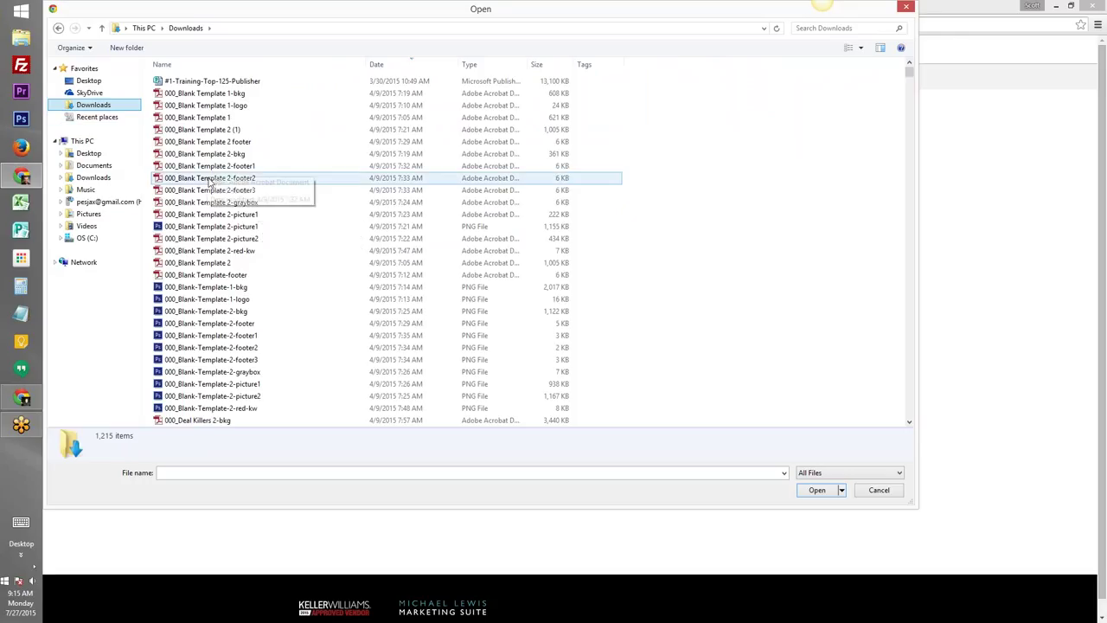
pyautogui.click(208, 180)
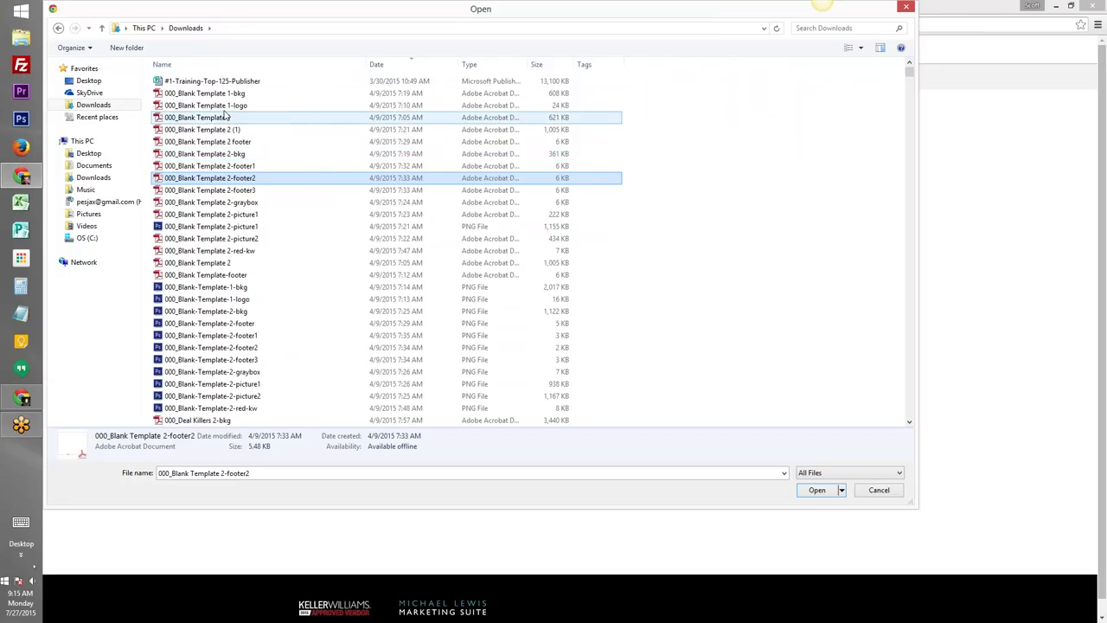
pyautogui.scroll(10, 225, 95)
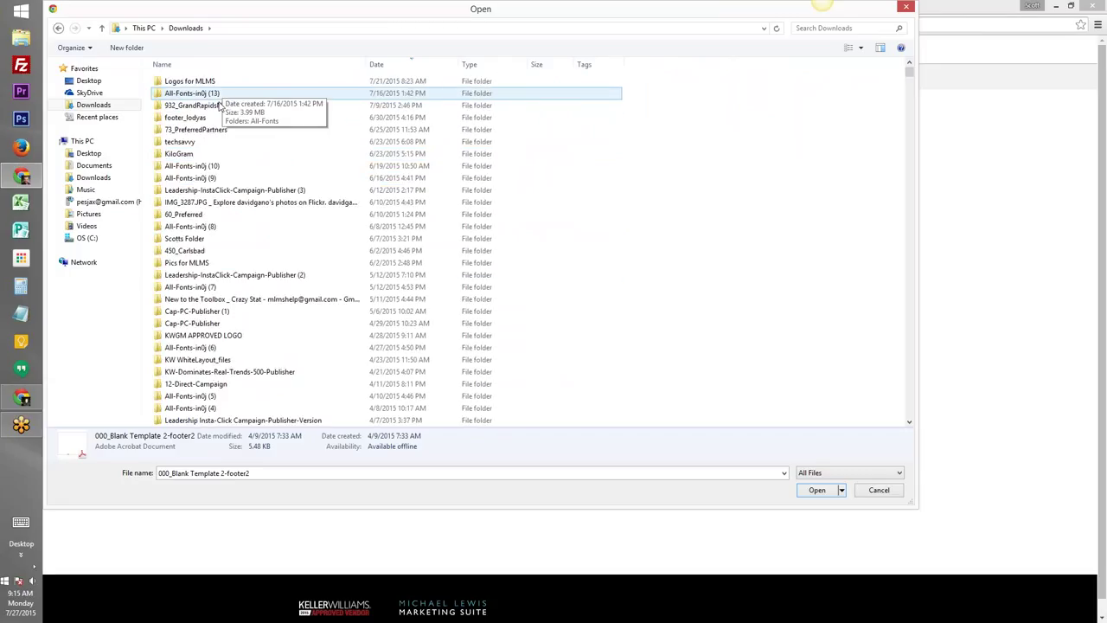
pyautogui.click(207, 275)
pyautogui.scroll(-7, 208, 282)
pyautogui.click(209, 275)
pyautogui.click(210, 263)
pyautogui.doubleClick(209, 275)
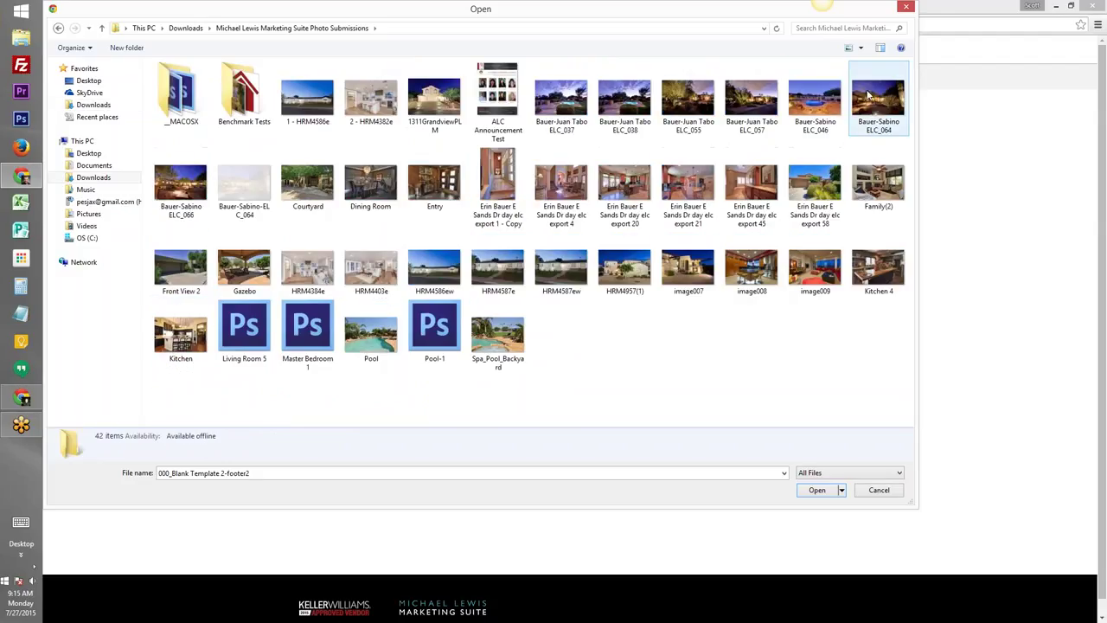
pyautogui.click(878, 99)
pyautogui.click(818, 490)
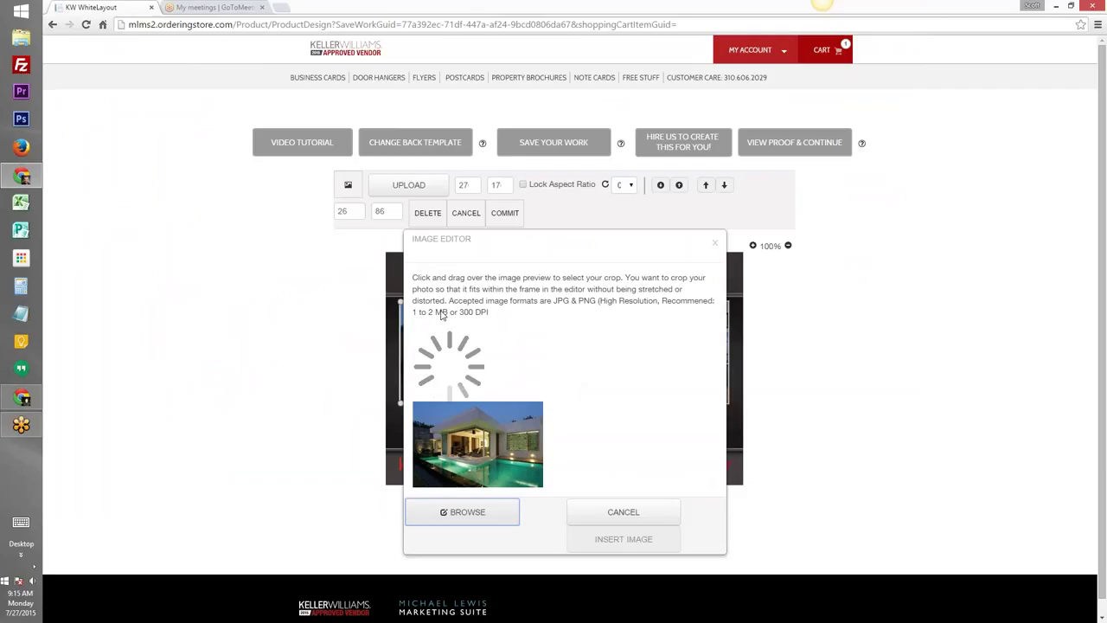
# Crop to the whole night photo, insert it into the left slot, and commit.
pyautogui.moveTo(449, 302); pyautogui.dragTo(490, 318)
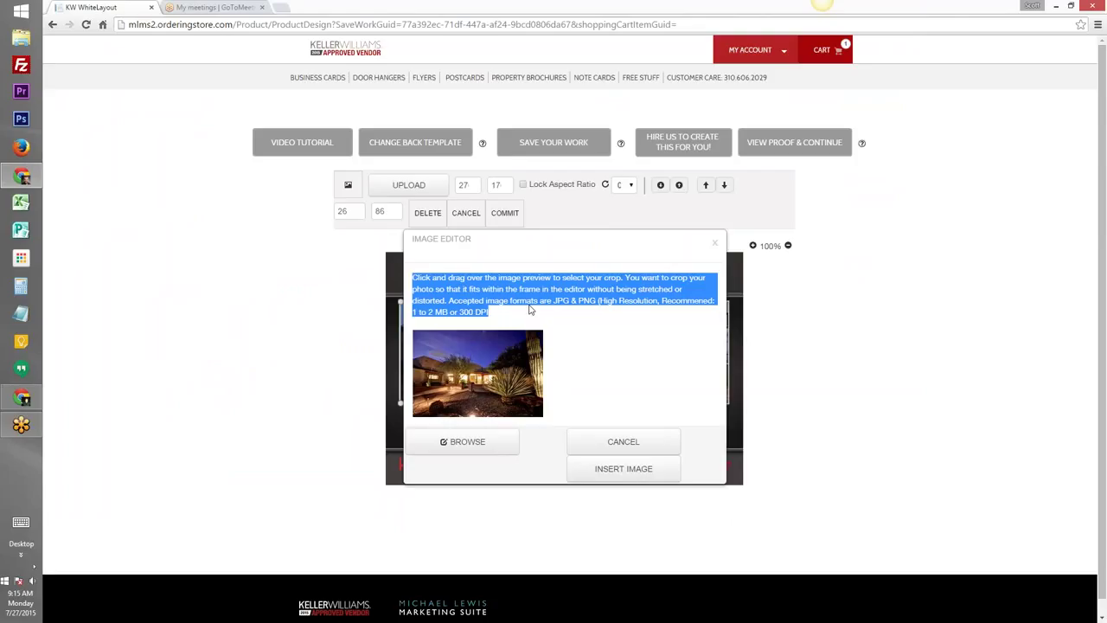
pyautogui.click(530, 310)
pyautogui.moveTo(460, 314); pyautogui.dragTo(489, 318)
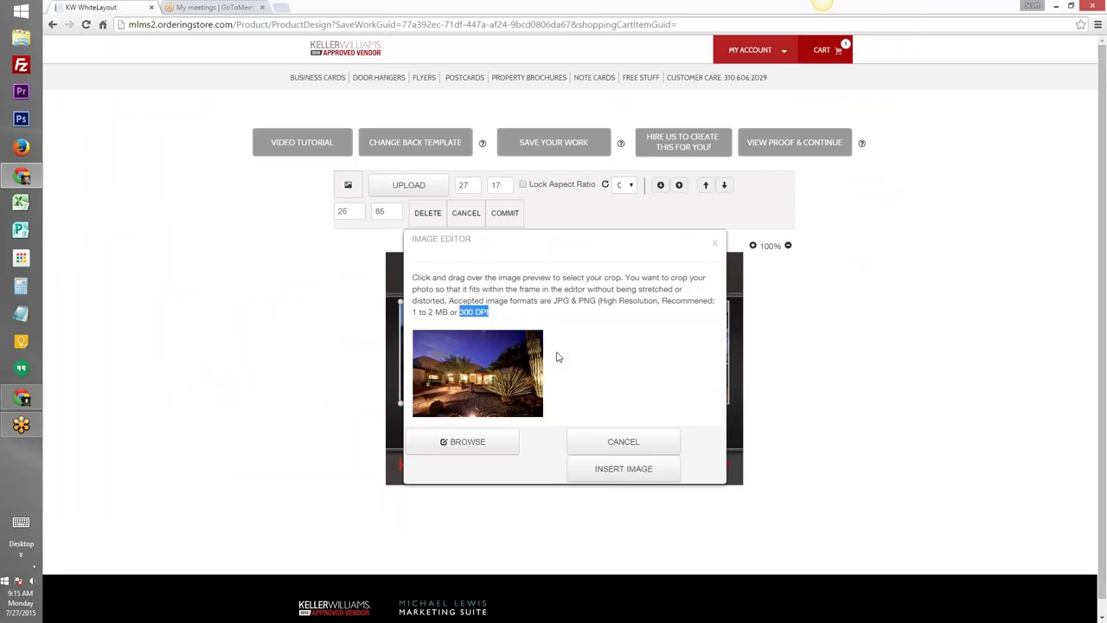
pyautogui.click(558, 313)
pyautogui.moveTo(414, 330); pyautogui.dragTo(554, 424)
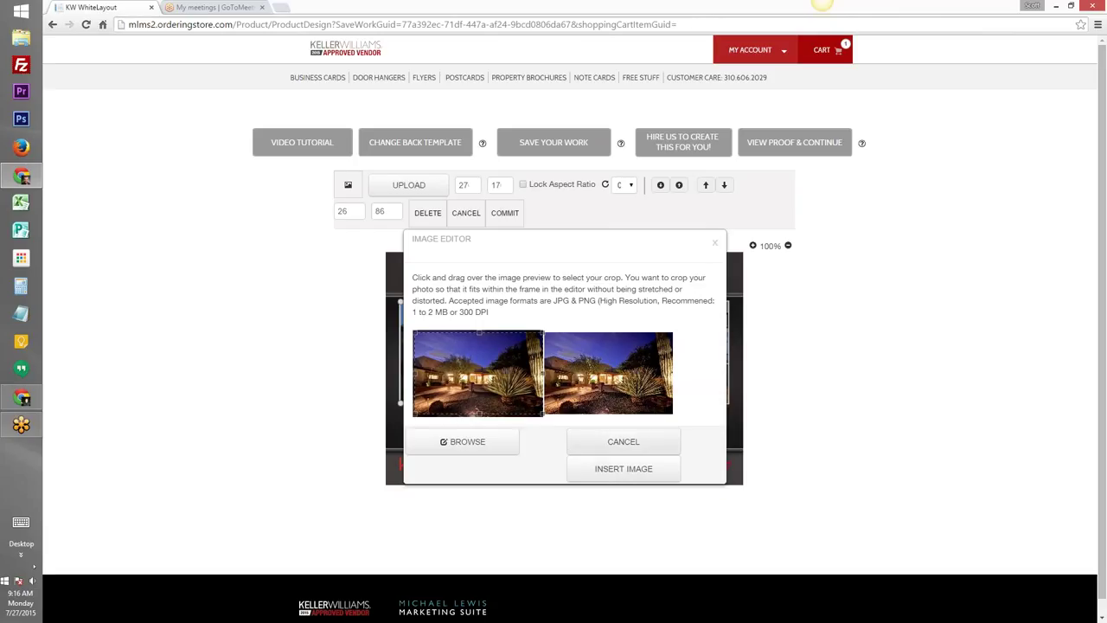
pyautogui.click(629, 468)
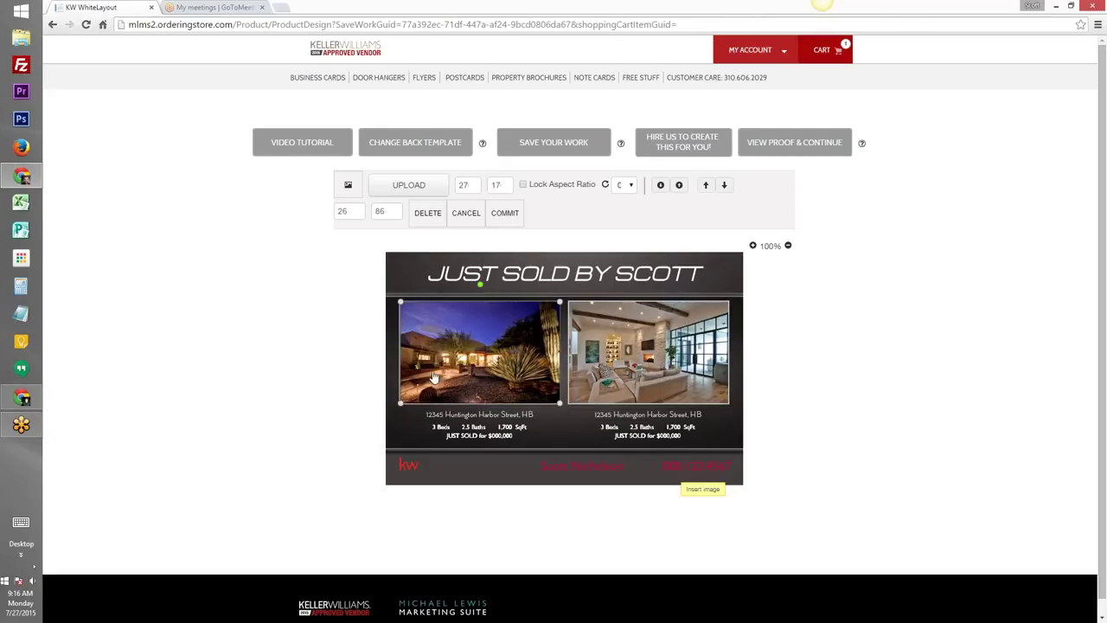
pyautogui.click(505, 214)
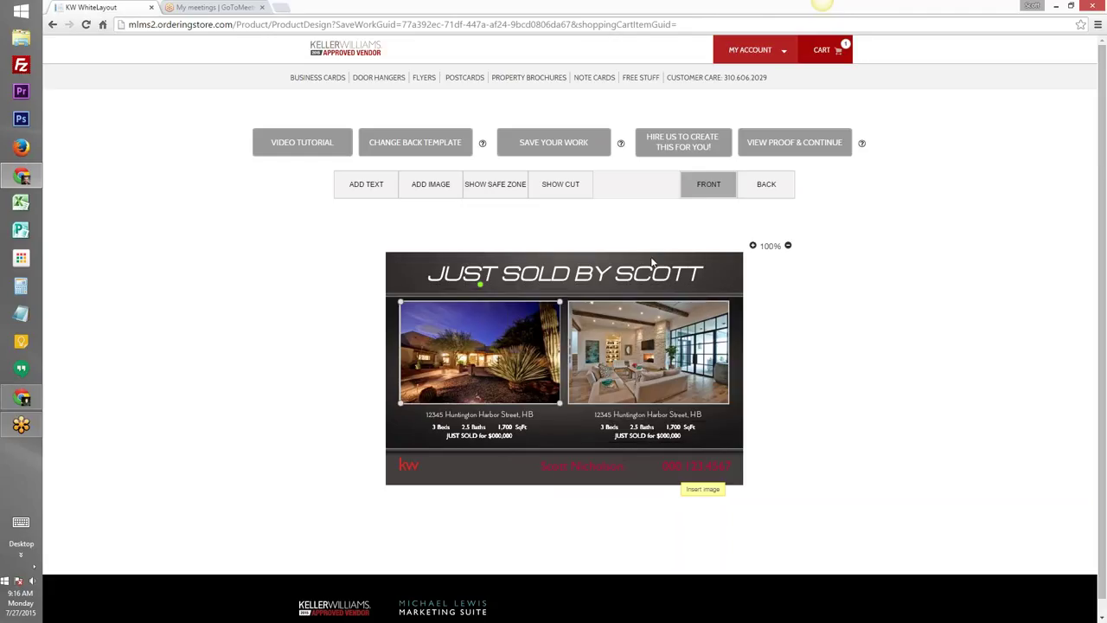
# Switch to the BACK view of the postcard.
pyautogui.click(761, 186)
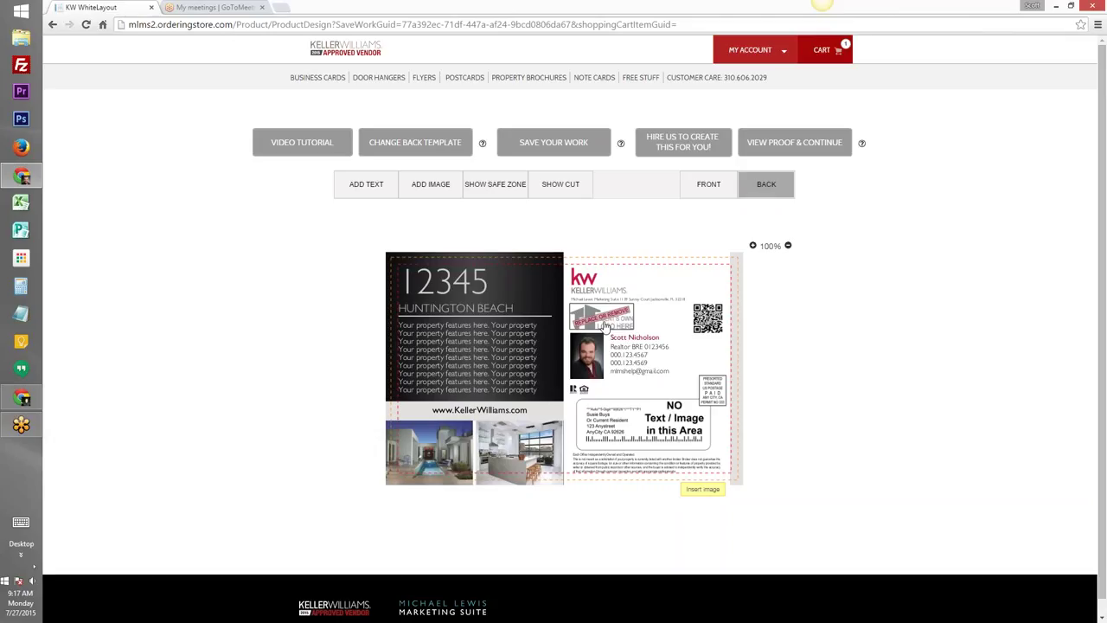
pyautogui.click(604, 324)
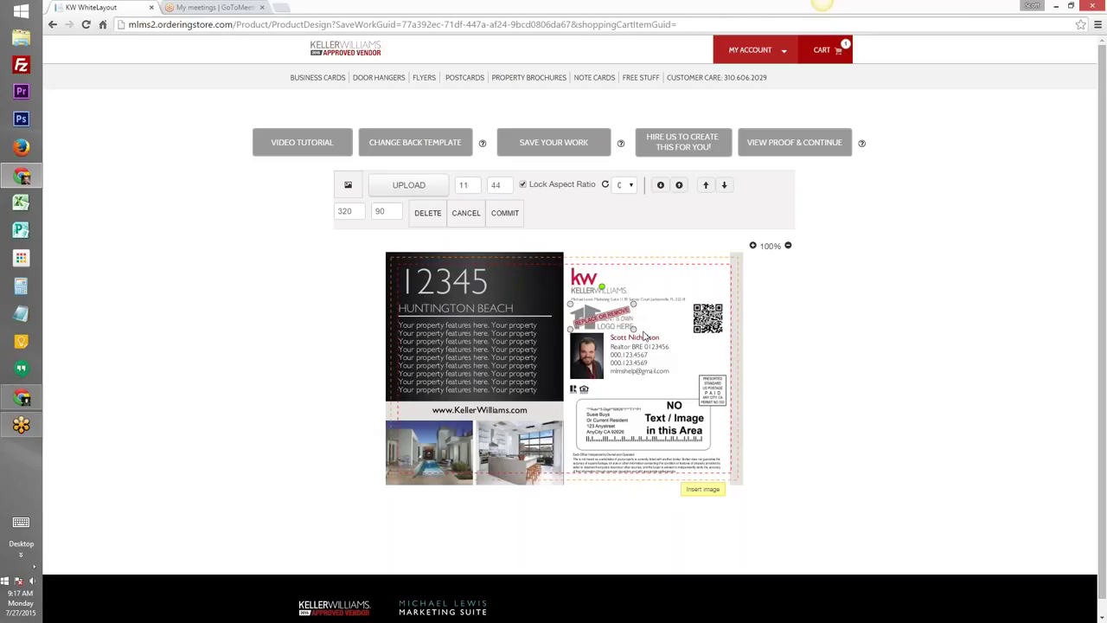
pyautogui.rightClick(641, 331)
pyautogui.click(496, 214)
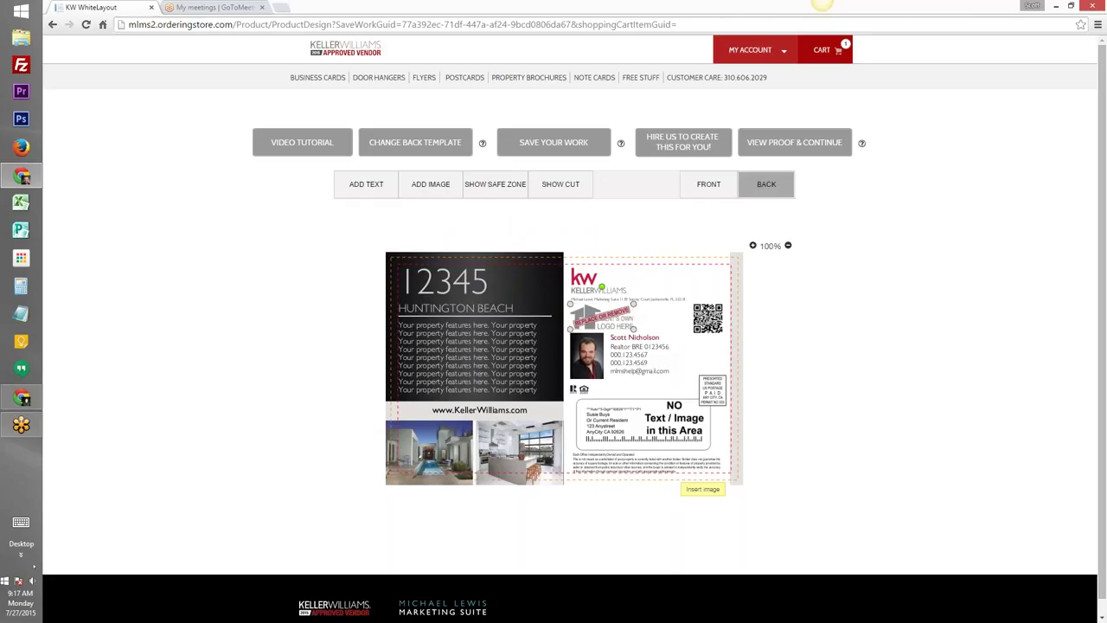